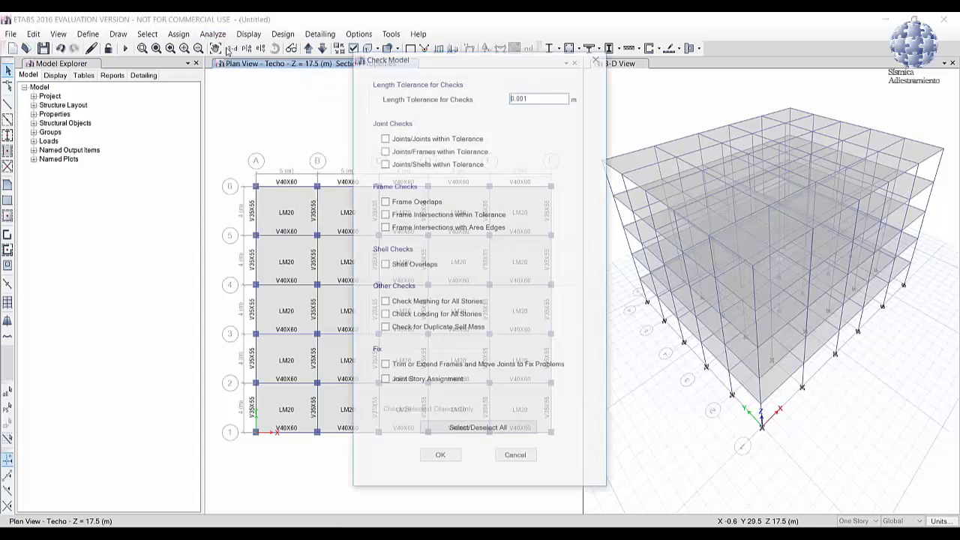
# Enable all joint checks and all frame checks for the model check
pyautogui.click(383, 136)
pyautogui.click(385, 150)
pyautogui.click(384, 162)
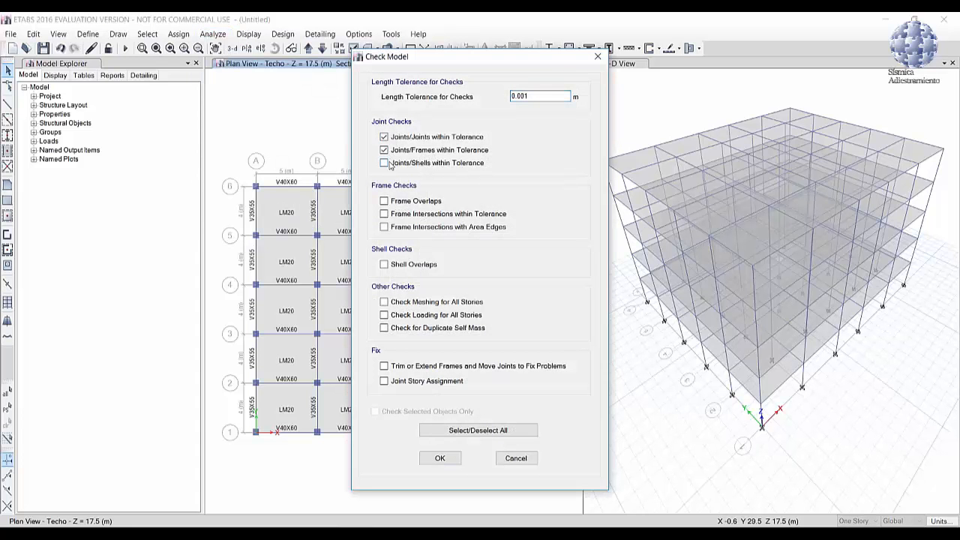
pyautogui.click(384, 200)
pyautogui.click(384, 214)
pyautogui.click(392, 226)
# Include the shell overlap, meshing, loading and duplicate self mass checks plus both fix options, and run the model check
pyautogui.click(391, 263)
pyautogui.click(393, 302)
pyautogui.click(395, 317)
pyautogui.click(397, 328)
pyautogui.click(399, 366)
pyautogui.click(403, 381)
pyautogui.click(435, 457)
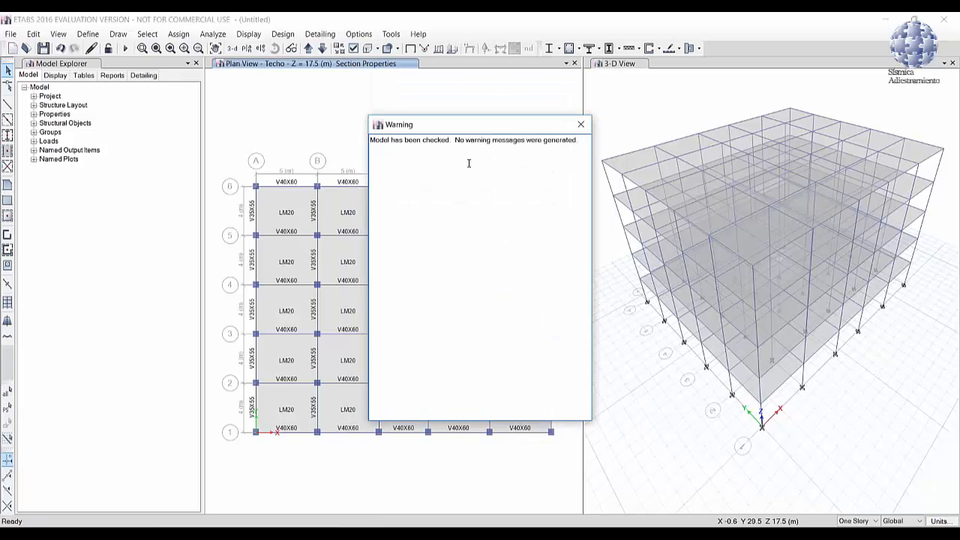
pyautogui.click(581, 126)
# Enable calculation of diaphragm centers of rigidity in the settings for the load cases to run
pyautogui.click(208, 35)
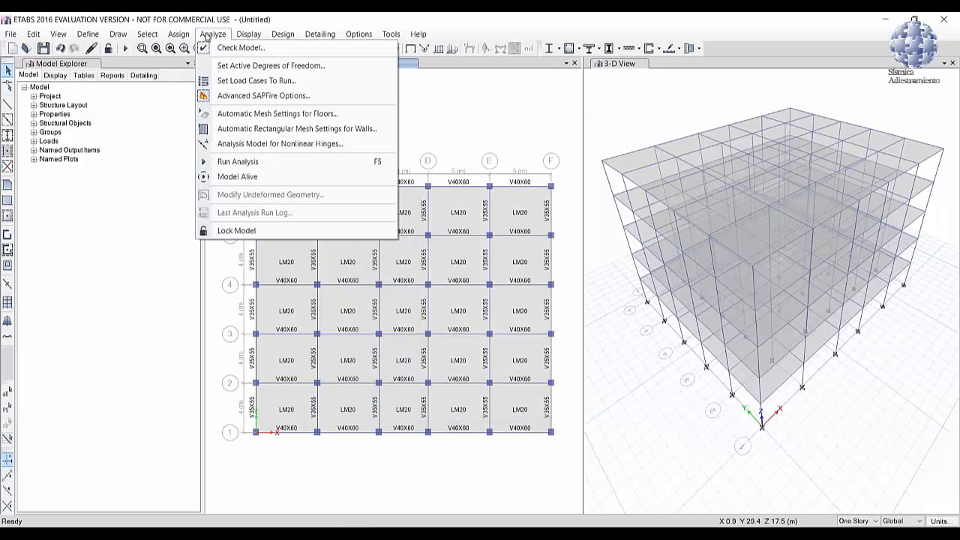
pyautogui.click(235, 81)
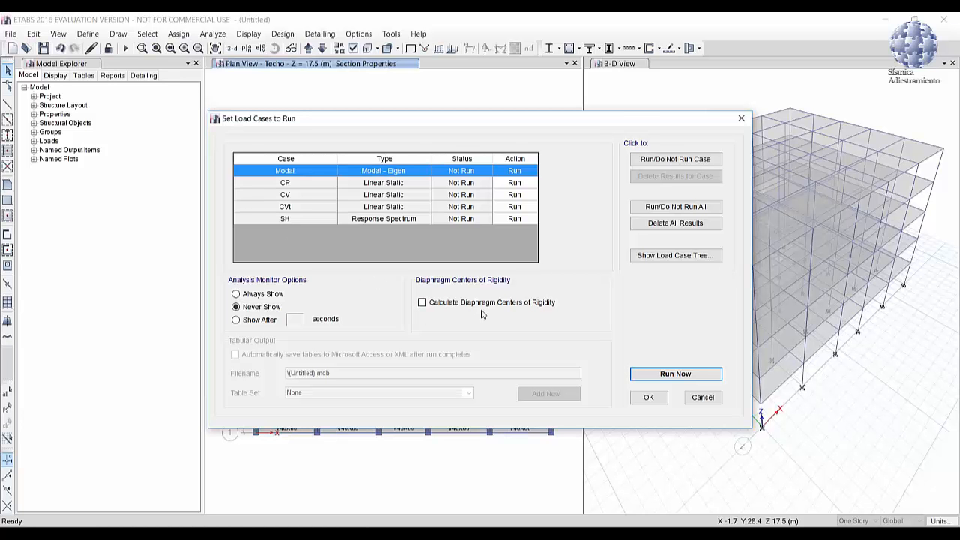
pyautogui.click(422, 303)
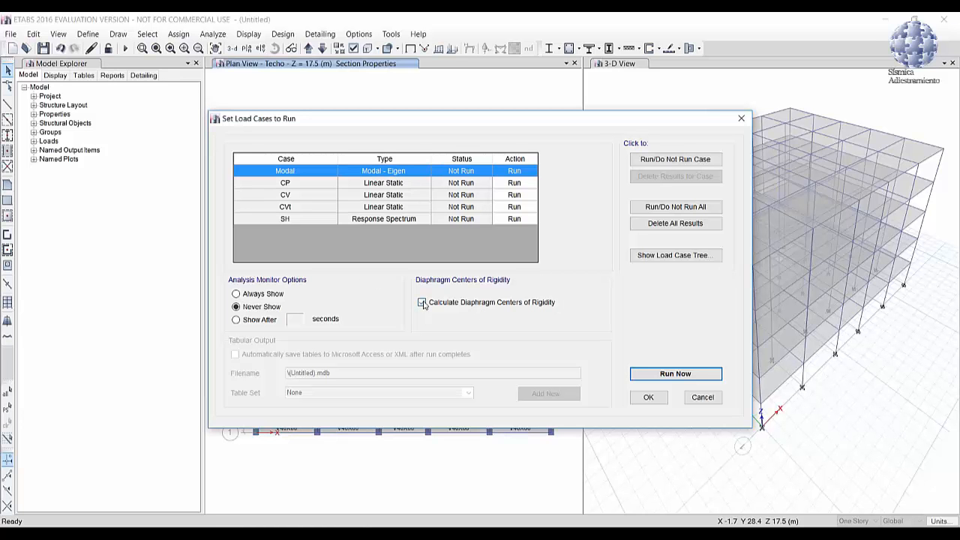
pyautogui.click(651, 398)
pyautogui.click(248, 34)
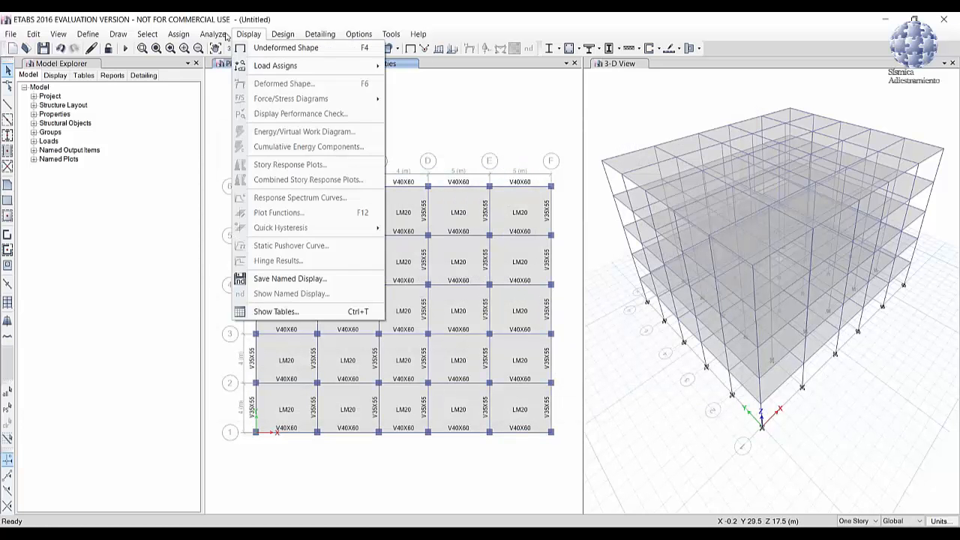
pyautogui.moveTo(213, 34)
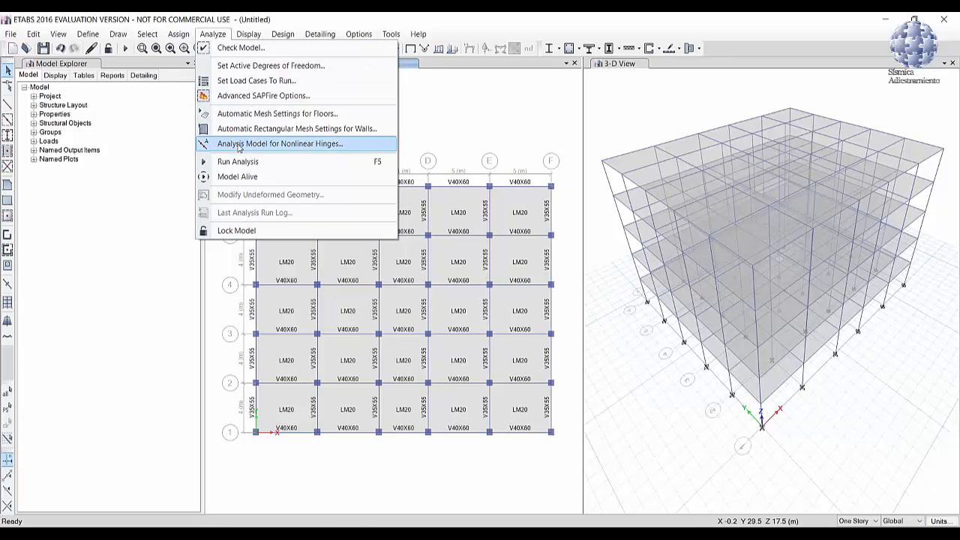
pyautogui.click(455, 117)
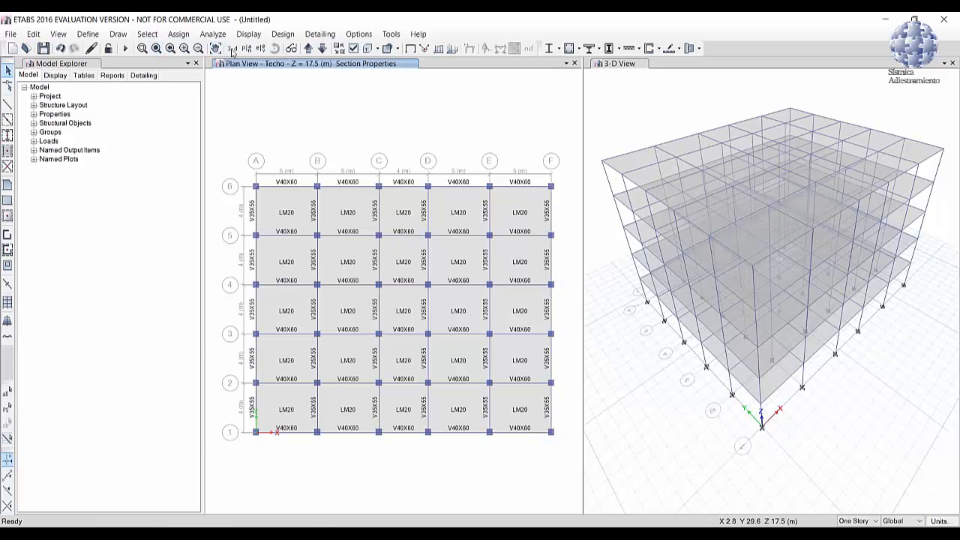
# Switch the plan view window to a 3-D view and run the analysis
pyautogui.click(232, 49)
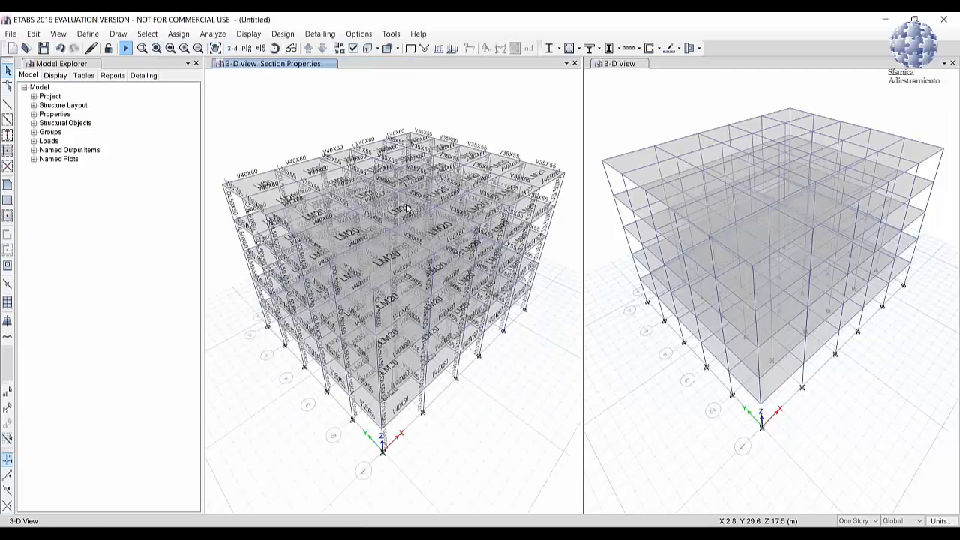
pyautogui.click(125, 48)
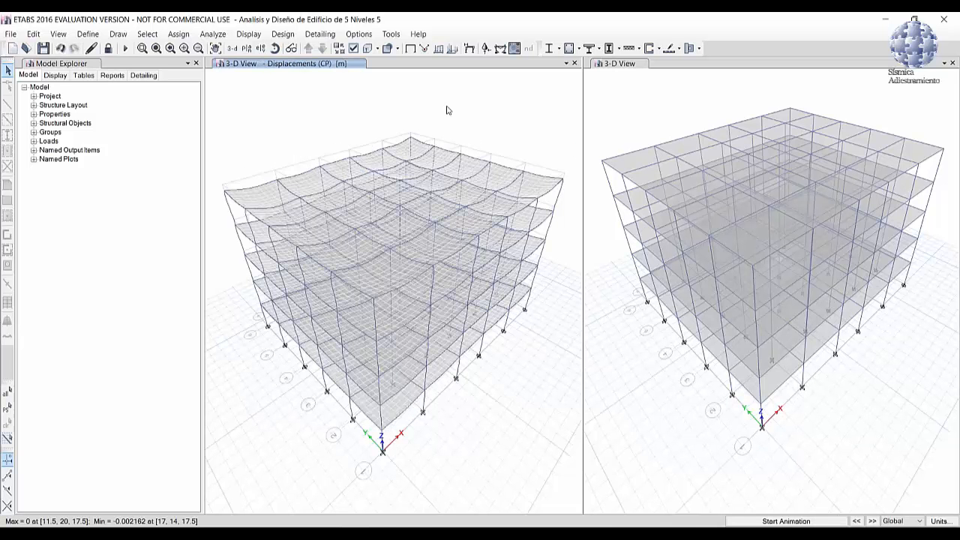
# Examine the joint displacements on the 3-D deformed shape for load case CP
pyautogui.moveTo(402, 249)
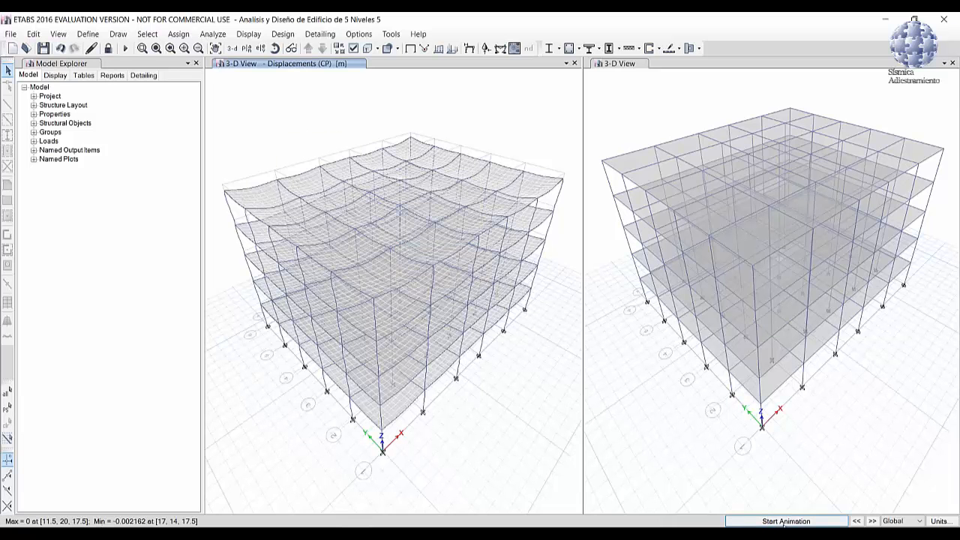
pyautogui.moveTo(424, 288)
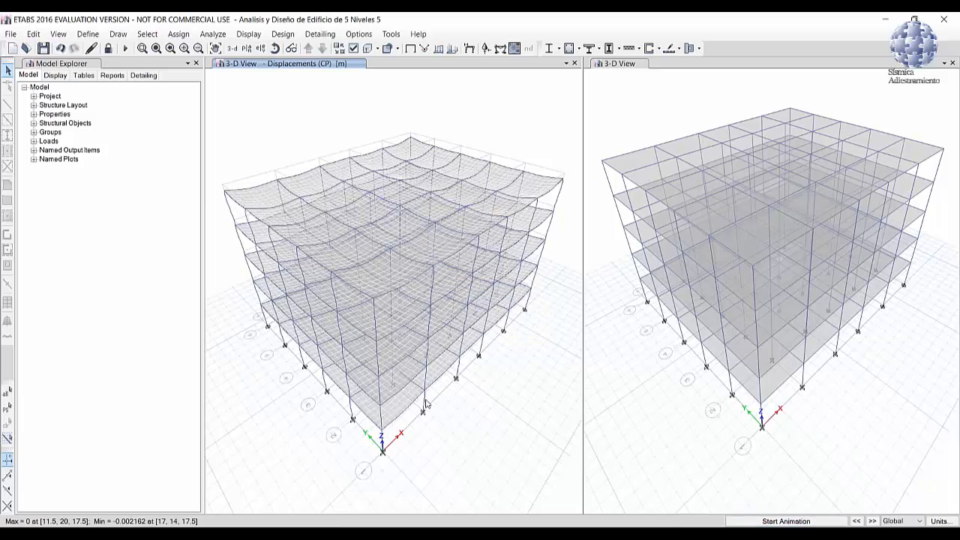
pyautogui.moveTo(466, 299)
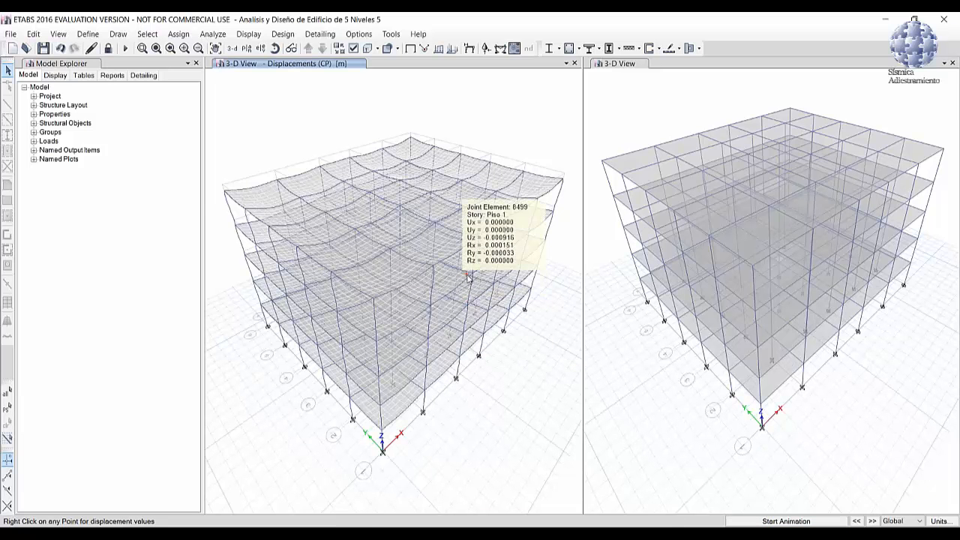
pyautogui.moveTo(472, 272)
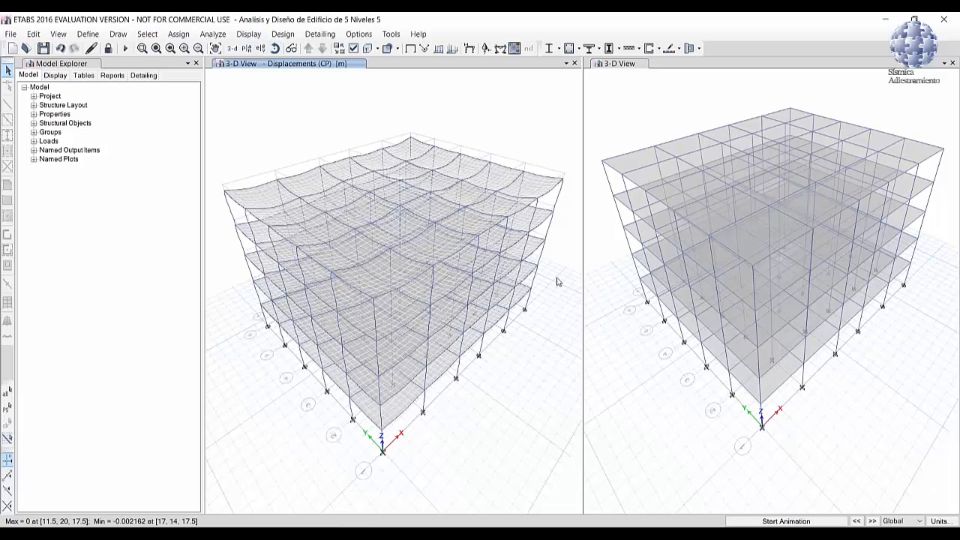
# Open the deformed shape settings and review the available load cases and load combinations
pyautogui.click(247, 34)
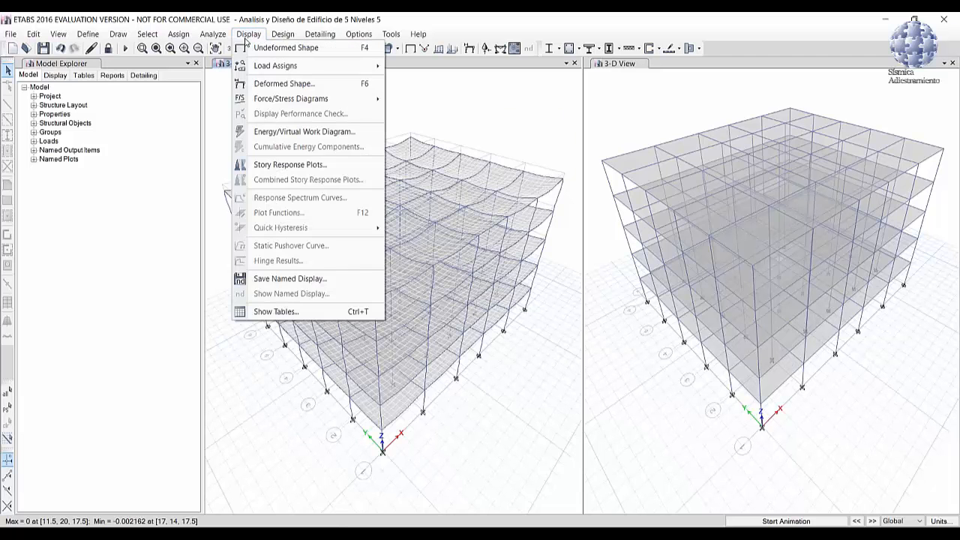
pyautogui.click(279, 84)
pyautogui.moveTo(416, 89); pyautogui.dragTo(156, 78)
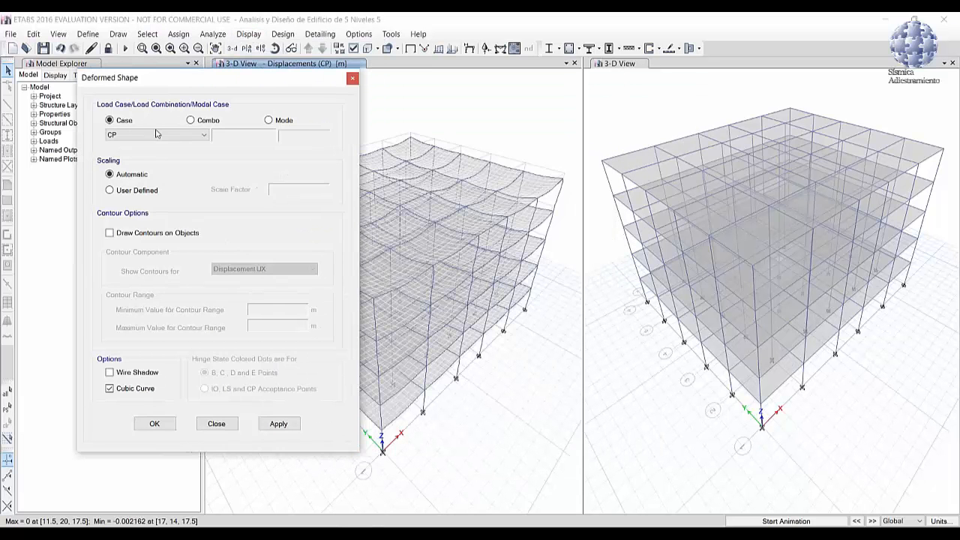
pyautogui.click(134, 133)
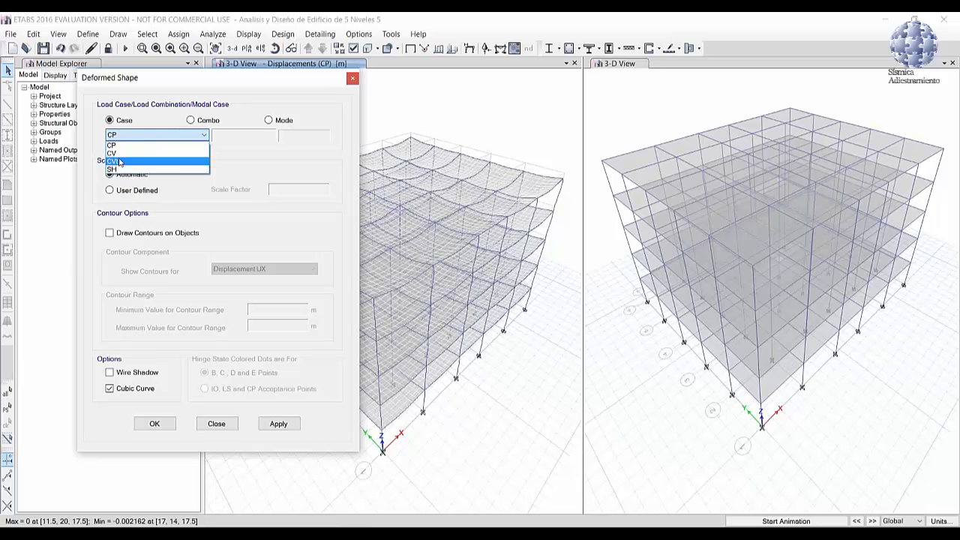
pyautogui.click(207, 125)
pyautogui.click(208, 122)
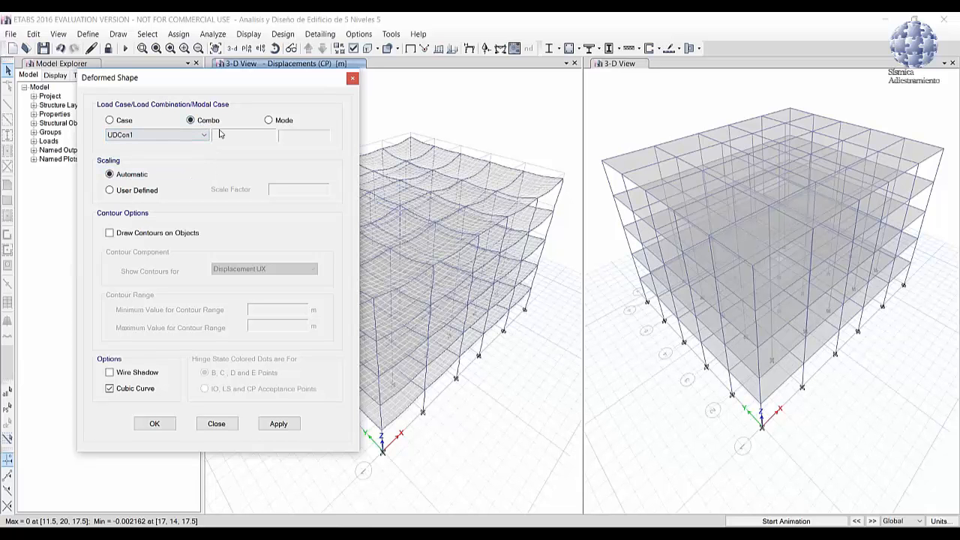
pyautogui.click(202, 135)
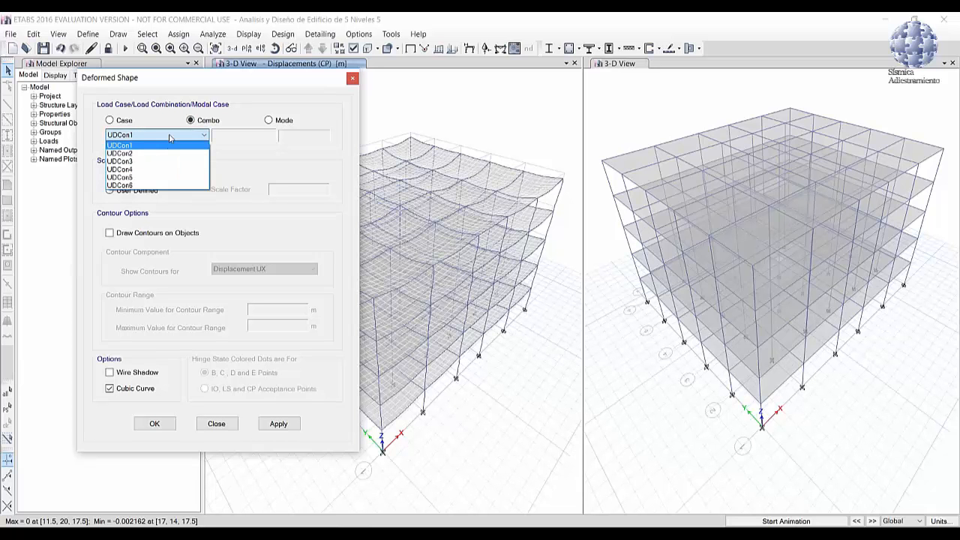
# Display the deformed shape of the Modal case for mode number 1
pyautogui.click(281, 122)
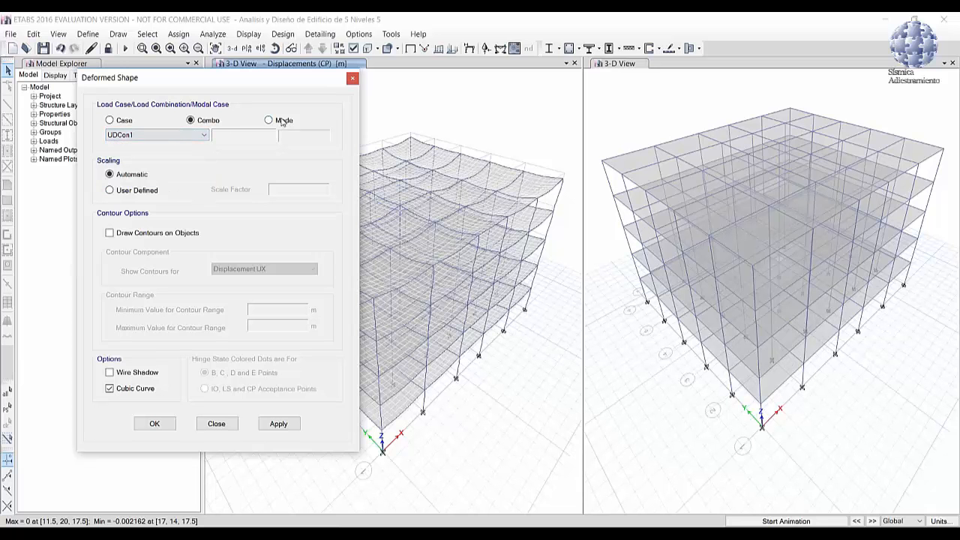
pyautogui.click(281, 121)
pyautogui.moveTo(283, 84); pyautogui.dragTo(228, 89)
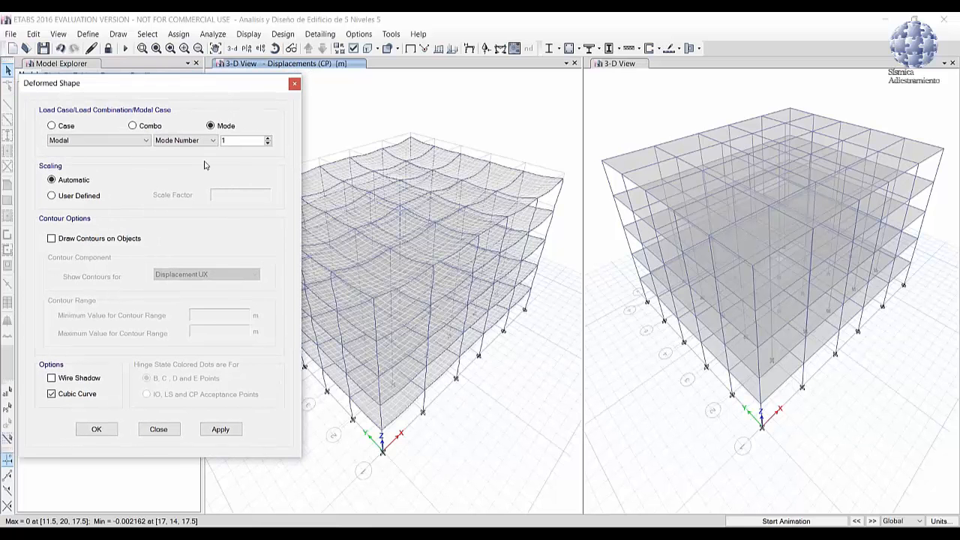
pyautogui.click(184, 145)
pyautogui.click(231, 429)
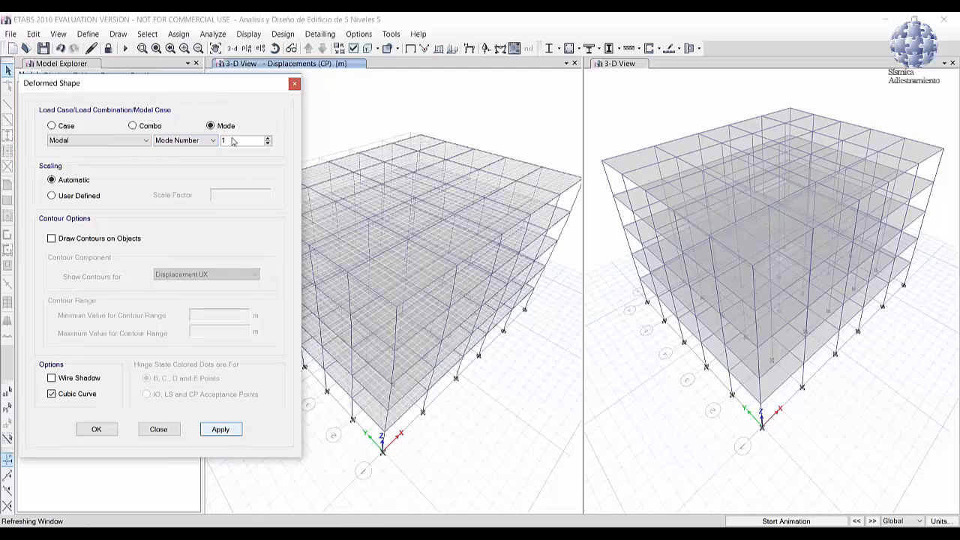
# Play and stop the animation of the mode 1 shape, and inspect the joint displacements
pyautogui.moveTo(229, 91); pyautogui.dragTo(859, 112)
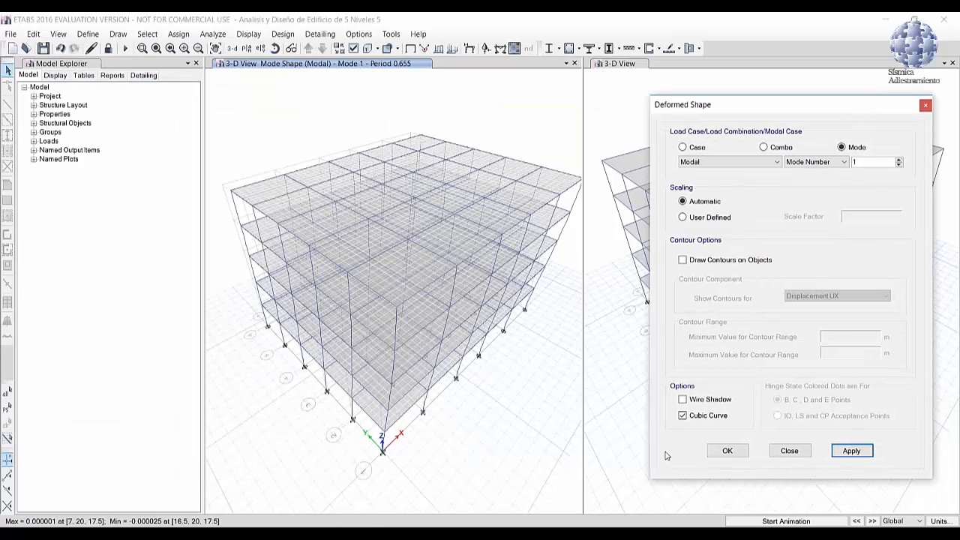
pyautogui.click(753, 524)
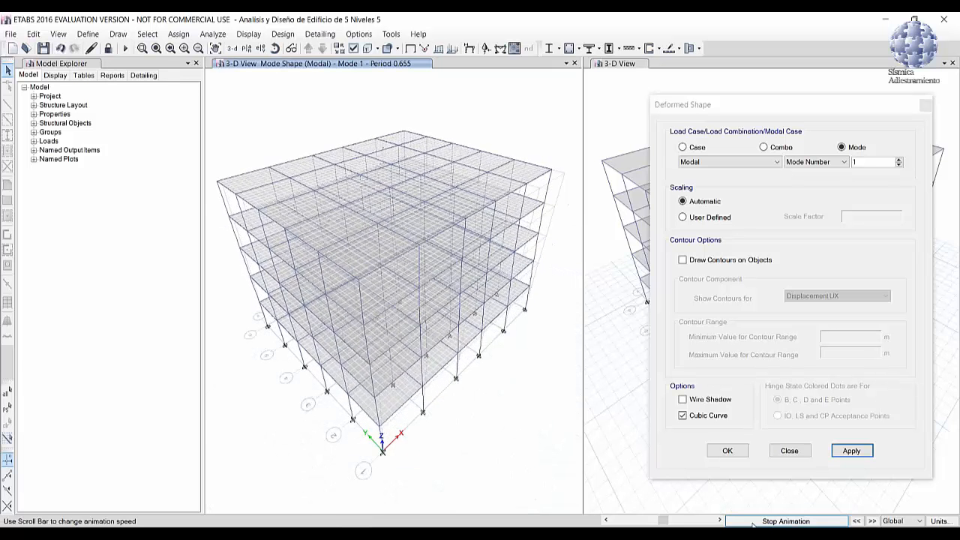
pyautogui.click(754, 521)
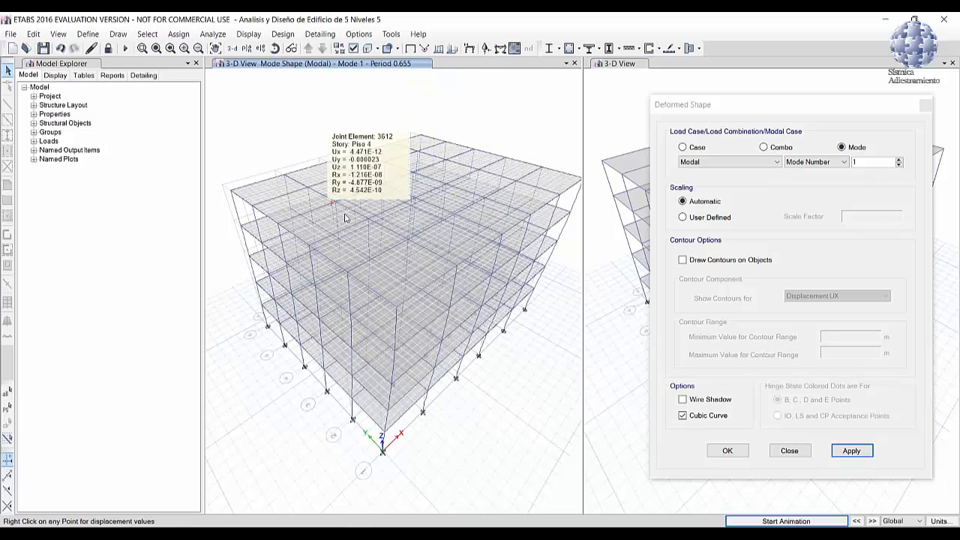
pyautogui.moveTo(351, 220)
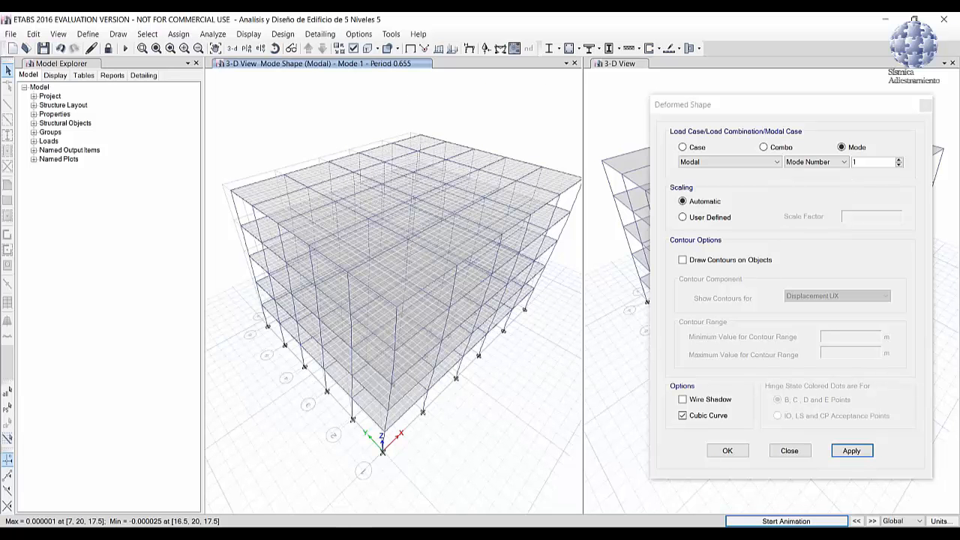
# Display the mode 2 shape and inspect its period and joint displacements
pyautogui.click(899, 162)
pyautogui.click(899, 163)
pyautogui.click(851, 450)
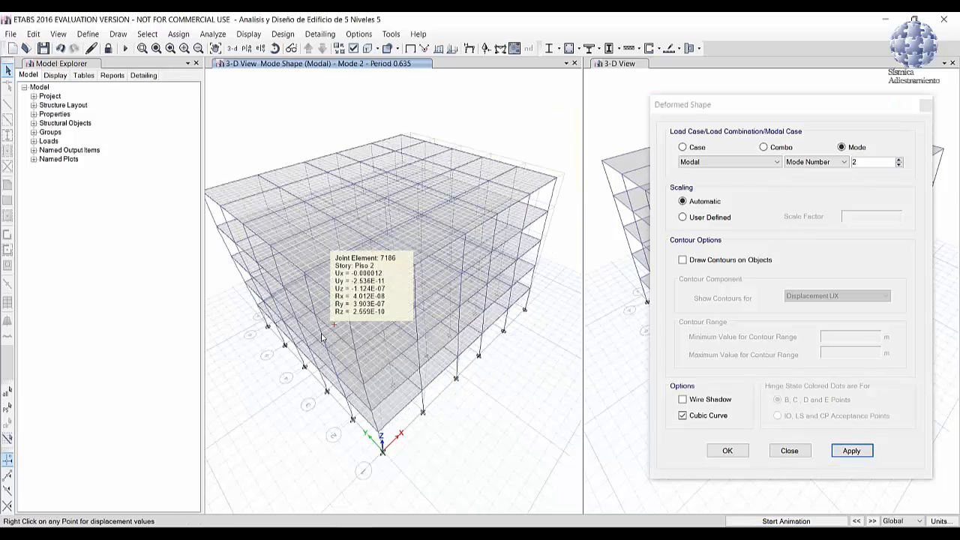
pyautogui.moveTo(487, 184)
pyautogui.moveTo(443, 240)
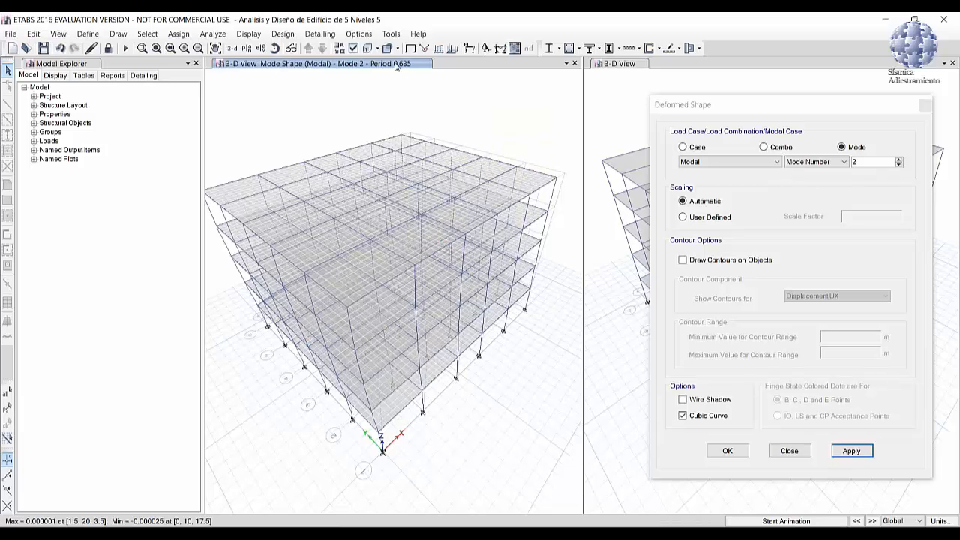
# Display the mode shapes for modes 3, 4 and 5 one after another
pyautogui.click(898, 159)
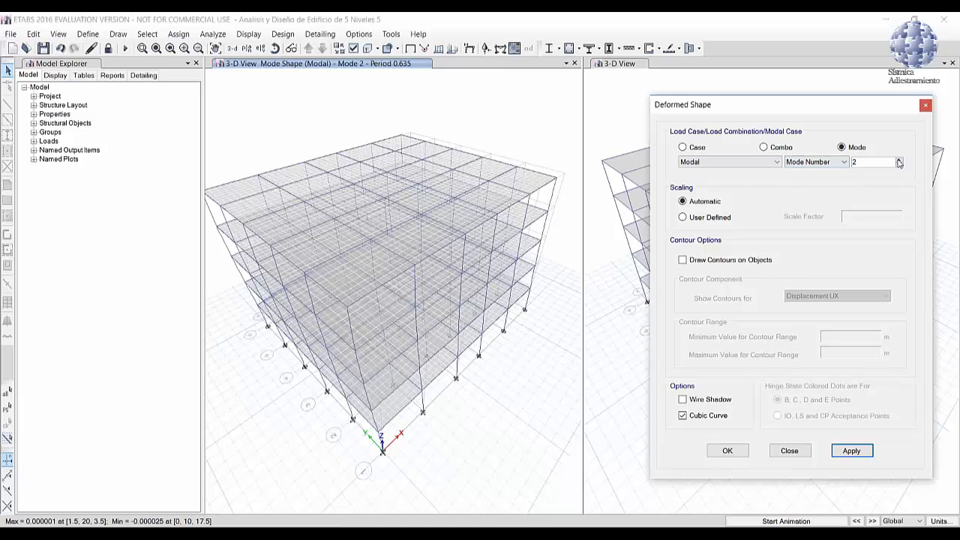
pyautogui.click(853, 451)
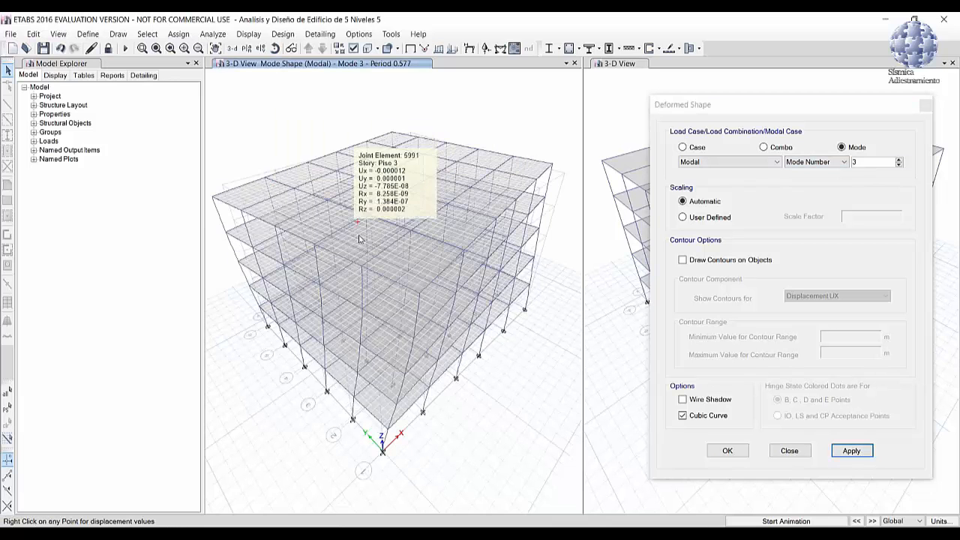
pyautogui.click(898, 160)
pyautogui.click(853, 450)
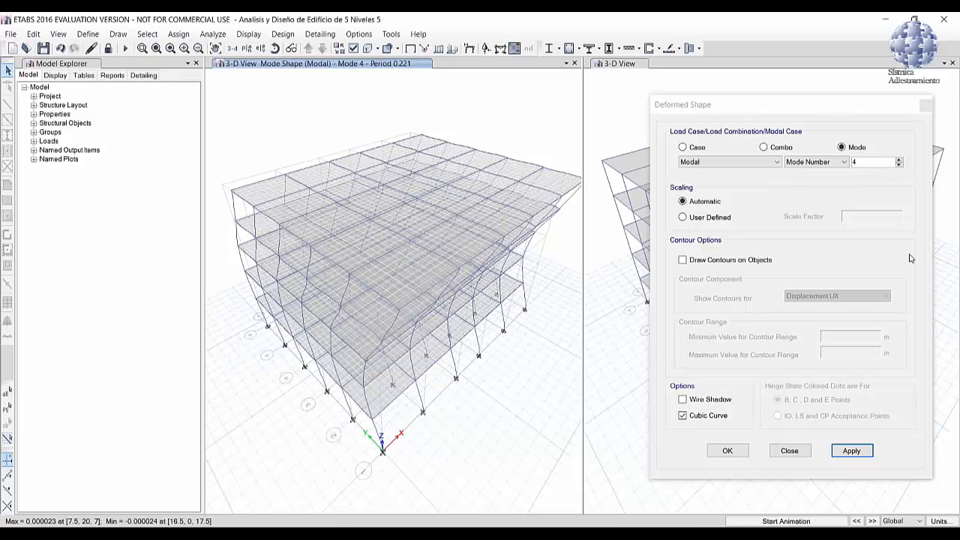
pyautogui.click(898, 160)
pyautogui.click(858, 453)
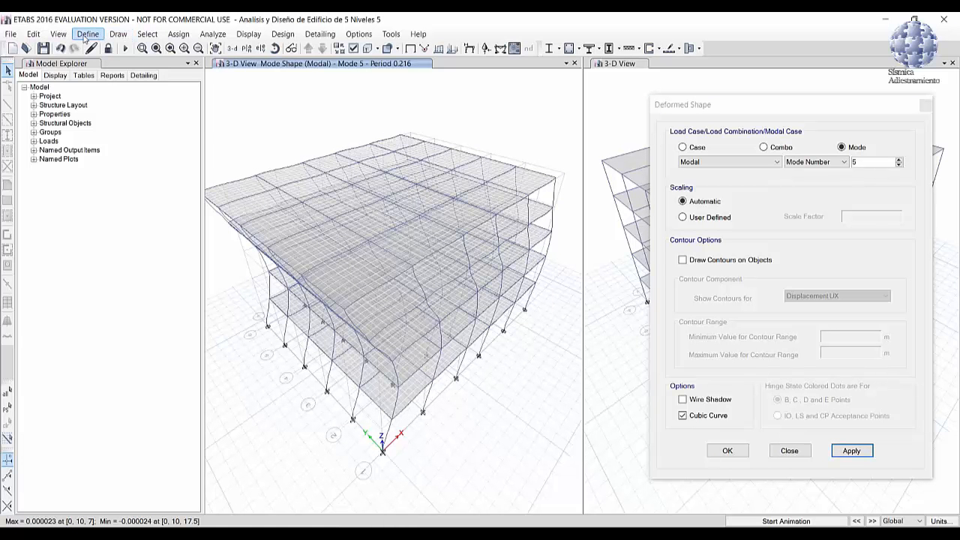
# Set the 3-D view of the mode shape to the xz direction with an aperture of 0
pyautogui.click(58, 33)
pyautogui.click(96, 47)
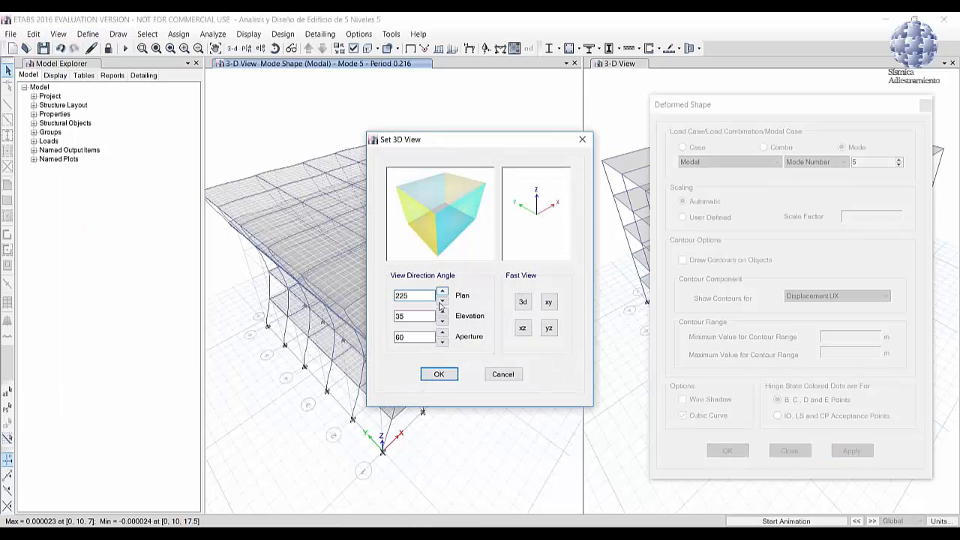
pyautogui.click(523, 328)
pyautogui.doubleClick(415, 336)
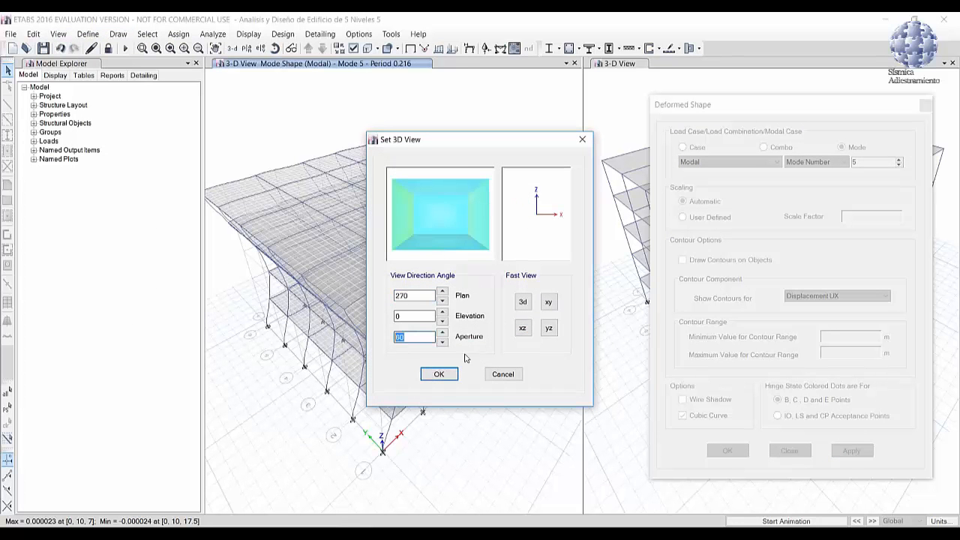
pyautogui.write('0')
pyautogui.click(438, 373)
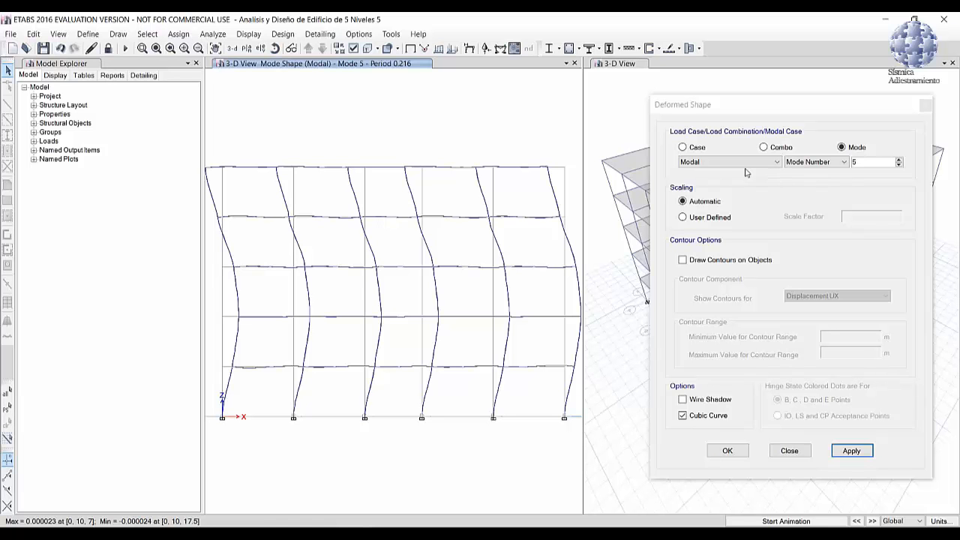
# Set the 3-D view of the mode shape to the xy direction with an aperture of 0
pyautogui.click(232, 48)
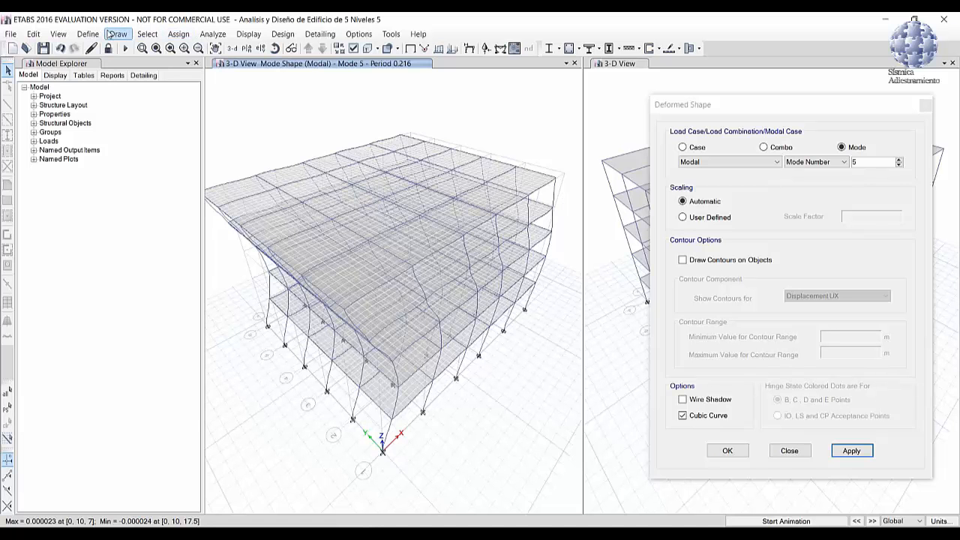
pyautogui.click(61, 35)
pyautogui.click(72, 47)
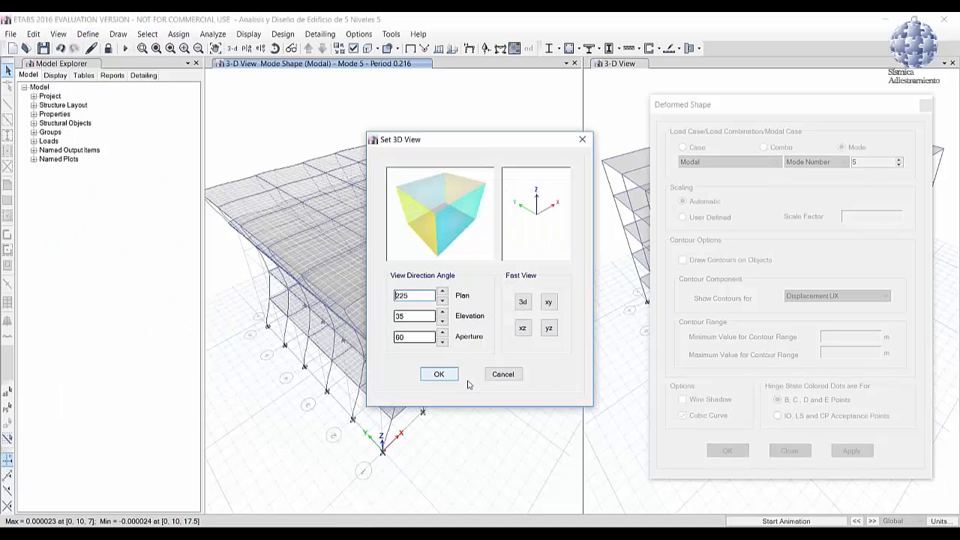
pyautogui.click(548, 303)
pyautogui.doubleClick(411, 337)
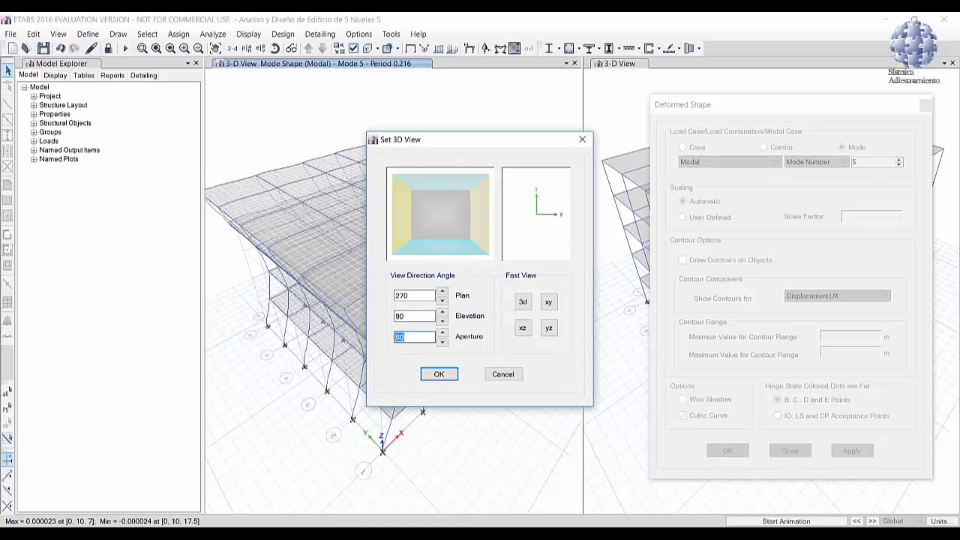
pyautogui.write('0')
pyautogui.click(439, 372)
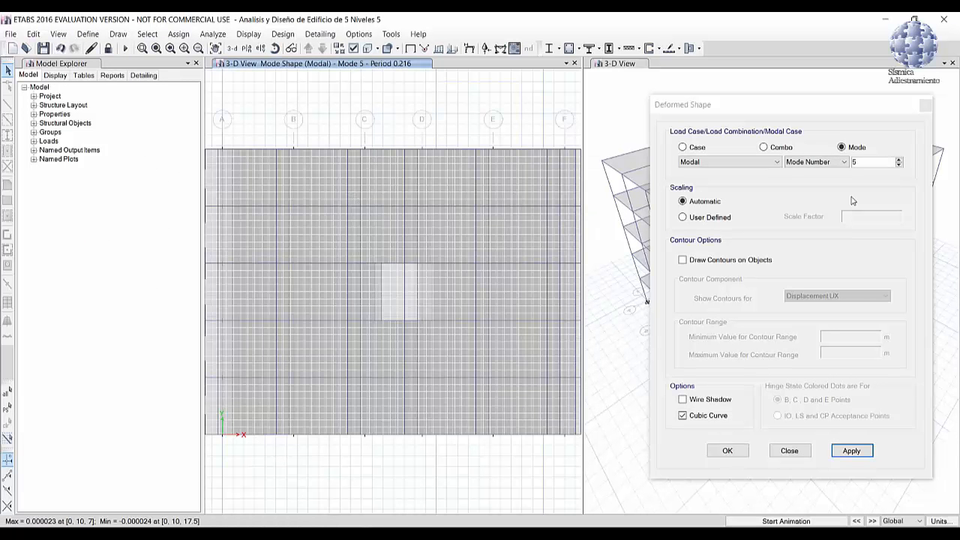
# Display the mode 1 shape and animate it with the animation sound turned off
pyautogui.click(898, 165)
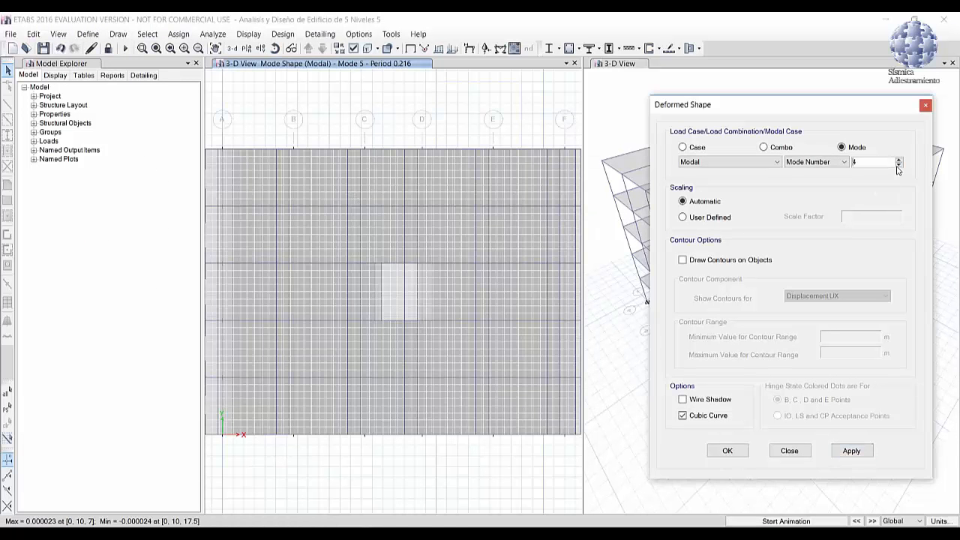
pyautogui.click(846, 451)
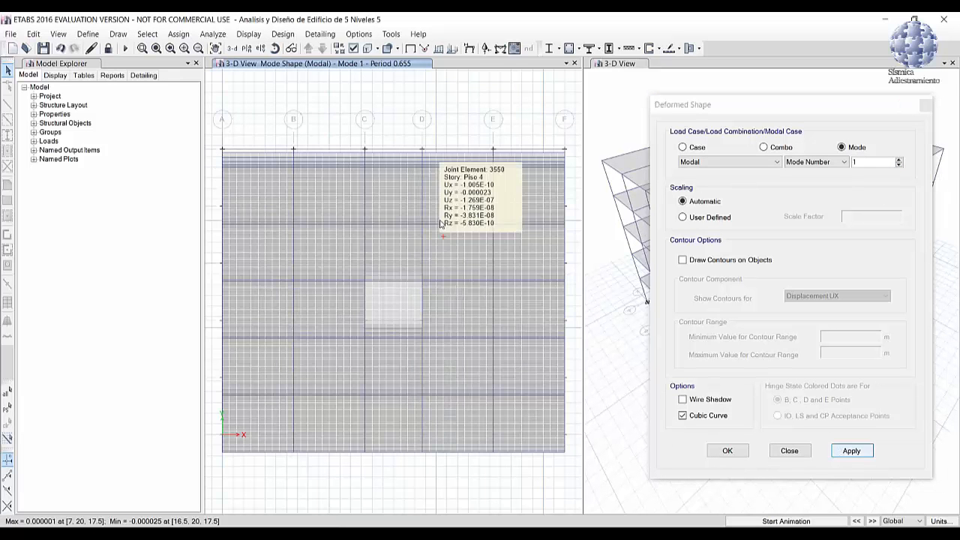
pyautogui.click(785, 521)
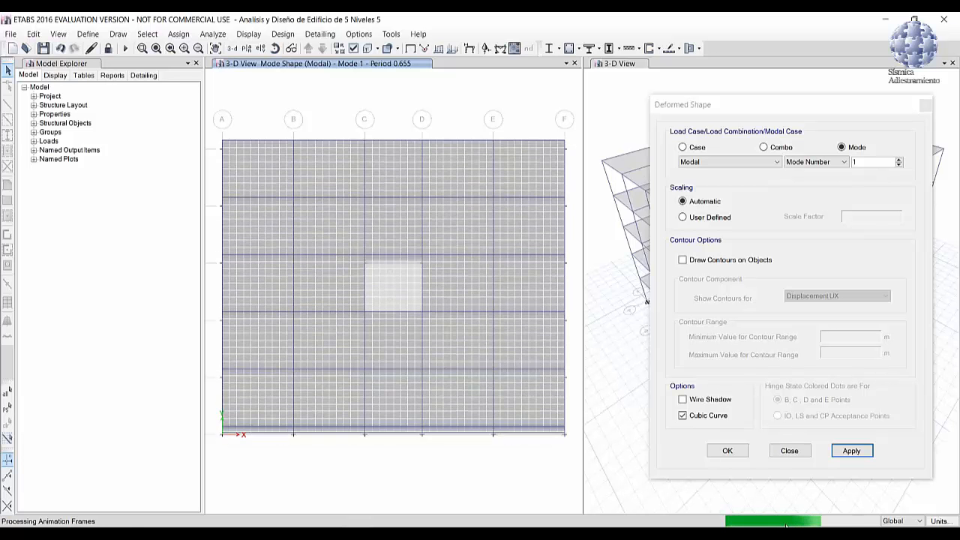
pyautogui.click(359, 35)
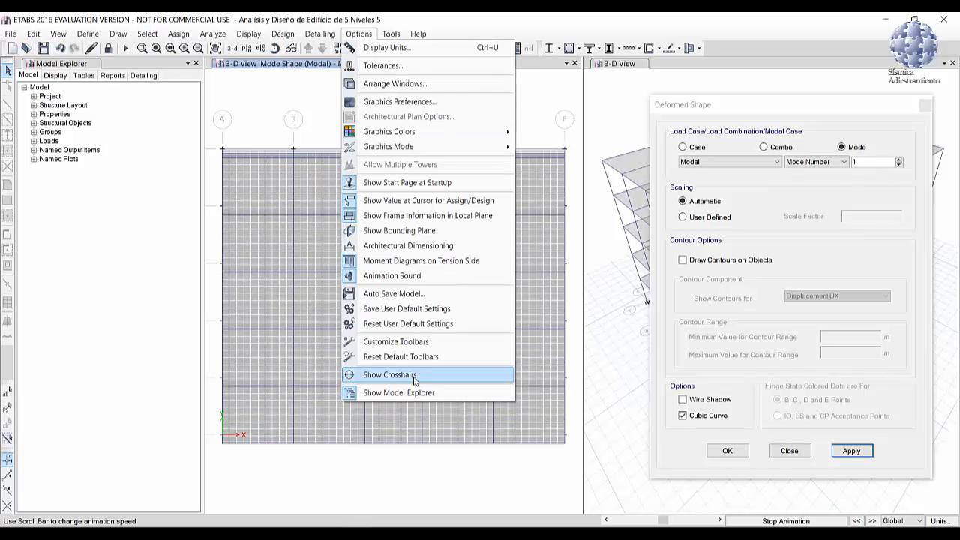
pyautogui.click(412, 275)
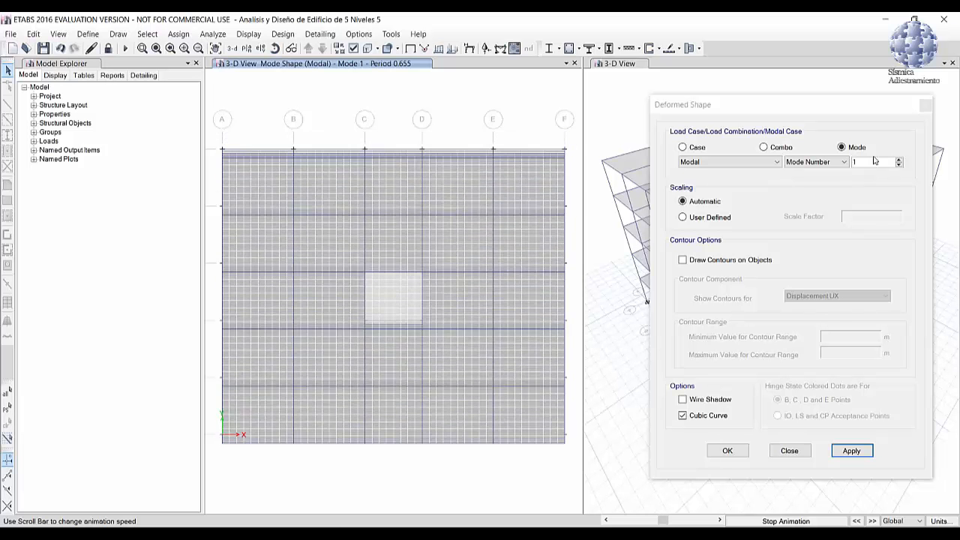
# Display and animate the mode 2 shape, and inspect the joint displacements before closing the deformed shape settings
pyautogui.click(898, 159)
pyautogui.click(850, 448)
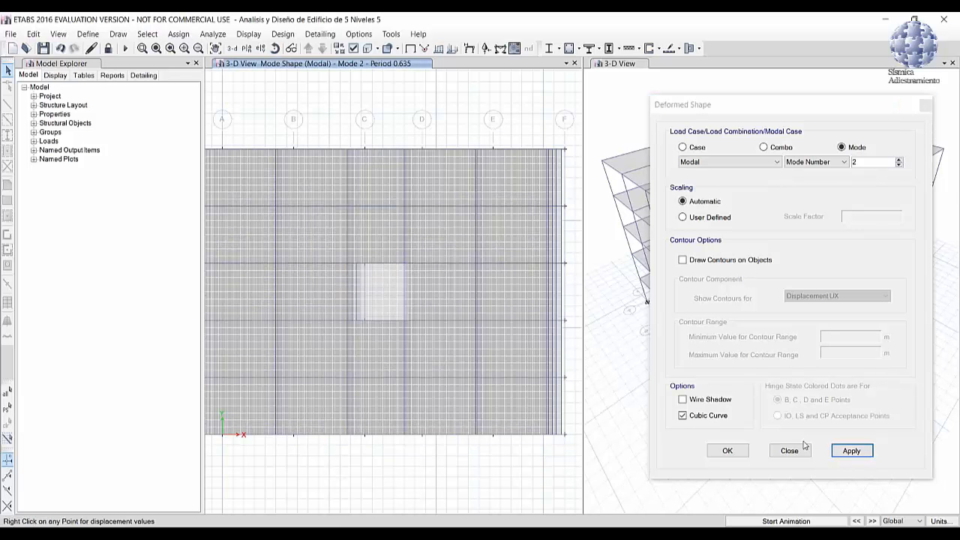
pyautogui.click(779, 521)
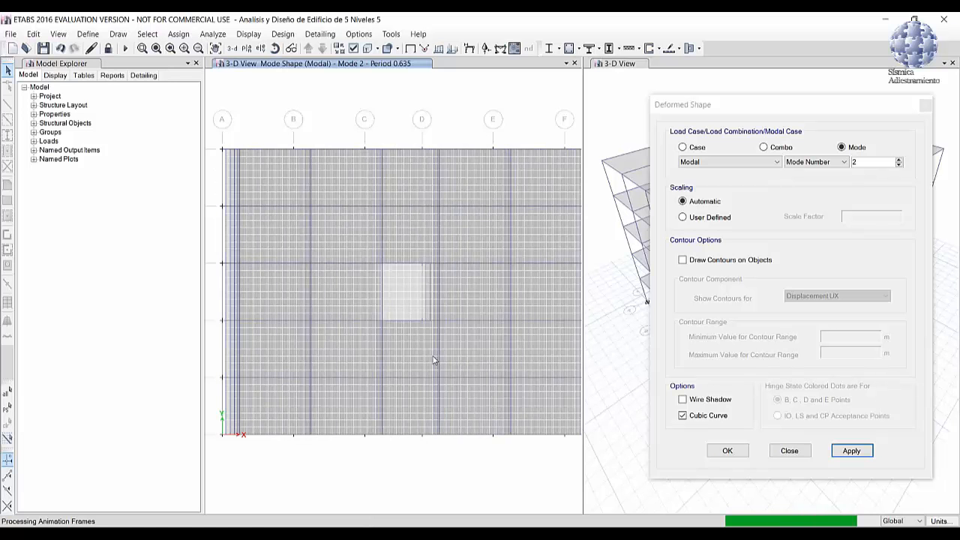
pyautogui.moveTo(433, 360)
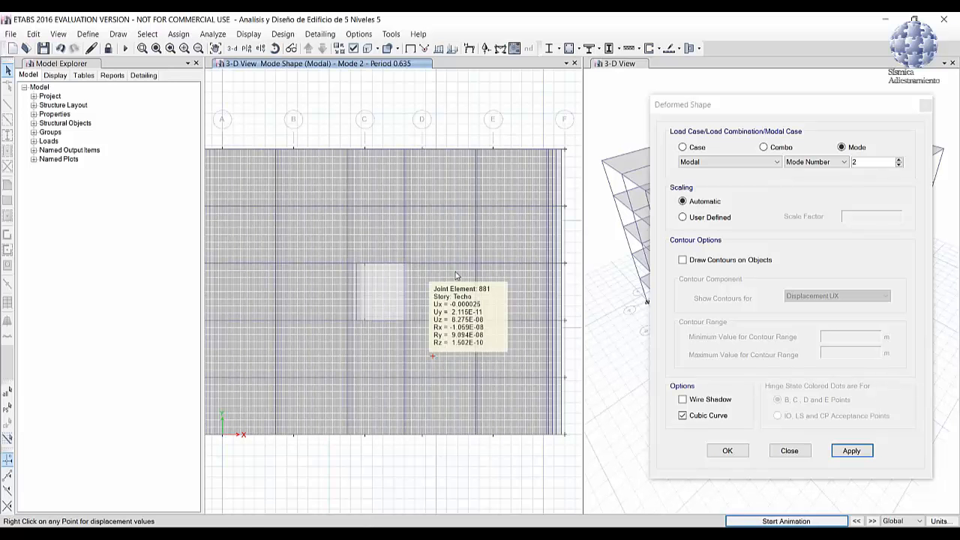
pyautogui.moveTo(381, 301)
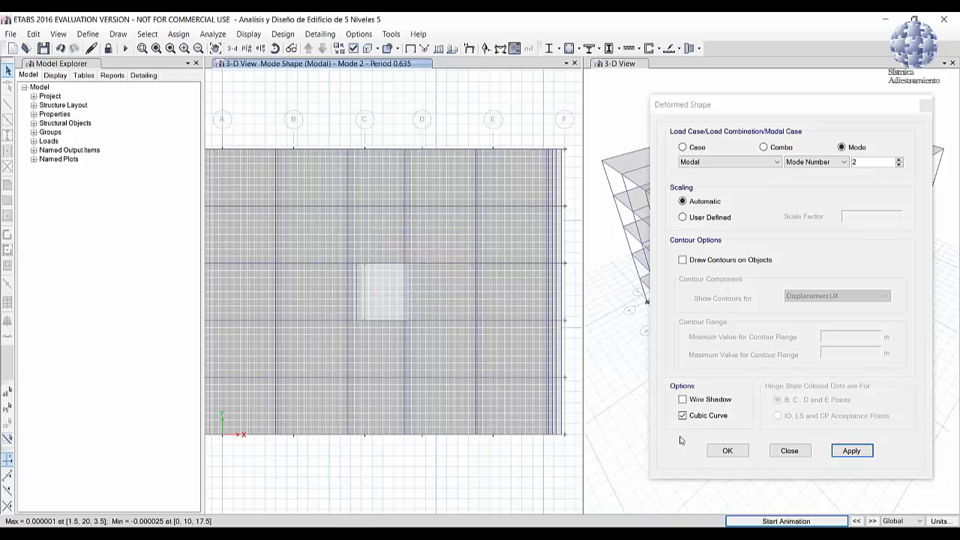
pyautogui.click(727, 450)
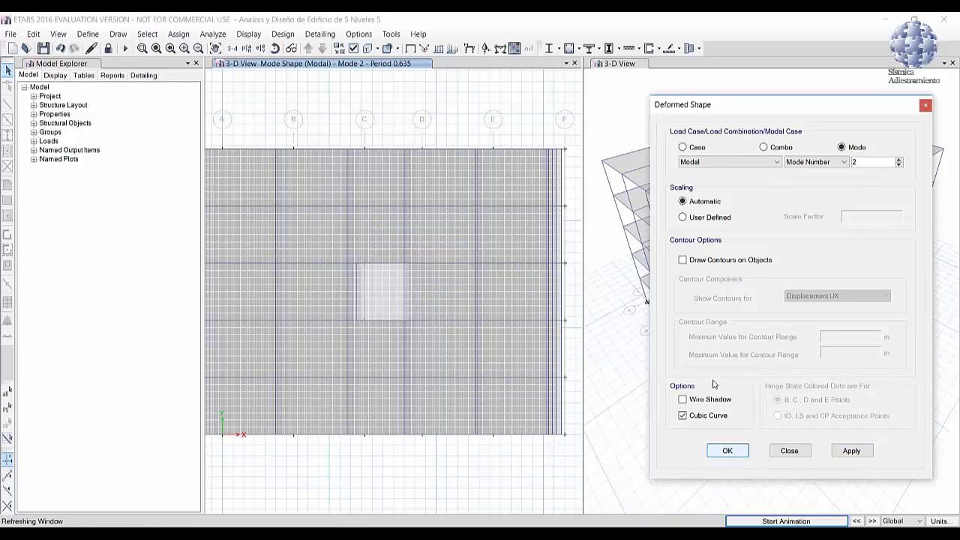
pyautogui.click(728, 450)
# Show the Centers of Mass and Rigidity table from the structure results of the analysis
pyautogui.click(248, 34)
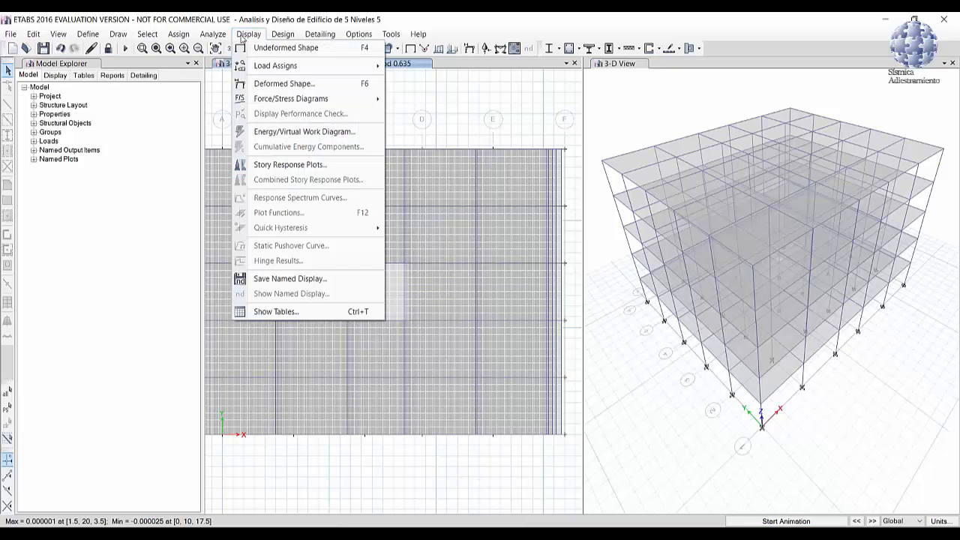
pyautogui.click(306, 312)
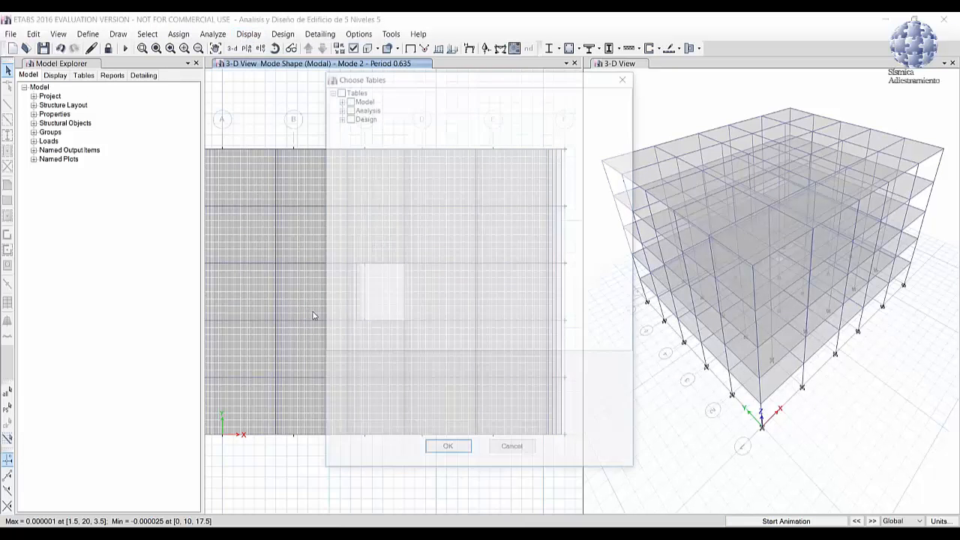
pyautogui.click(338, 107)
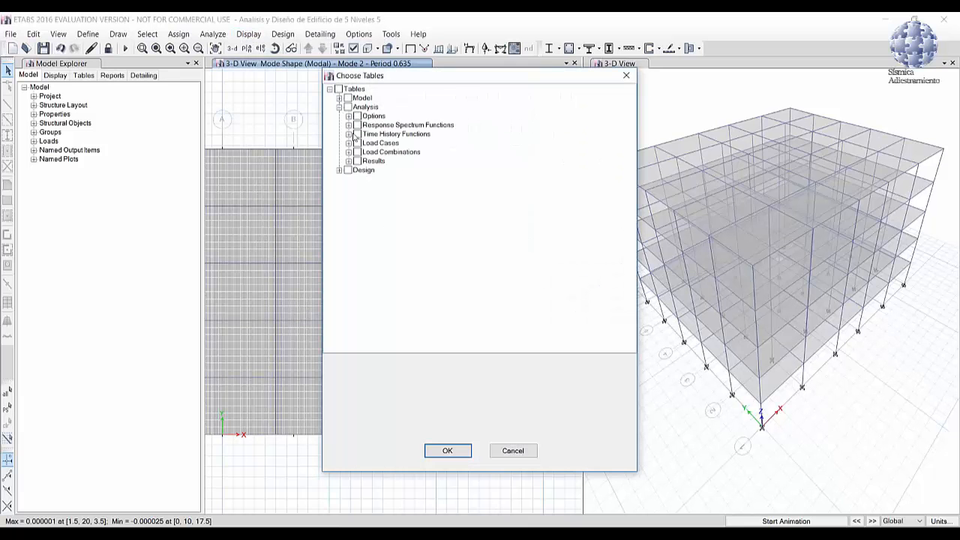
pyautogui.click(348, 161)
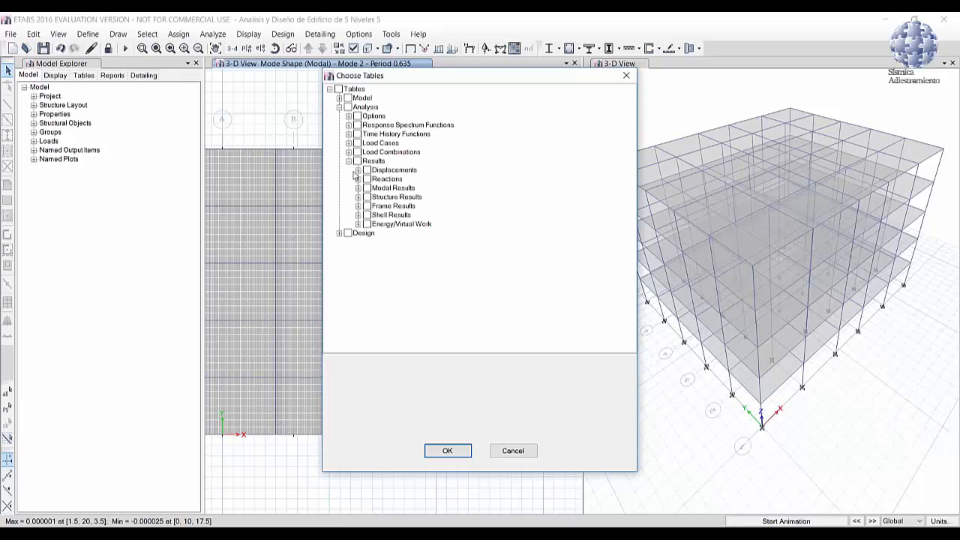
pyautogui.click(357, 188)
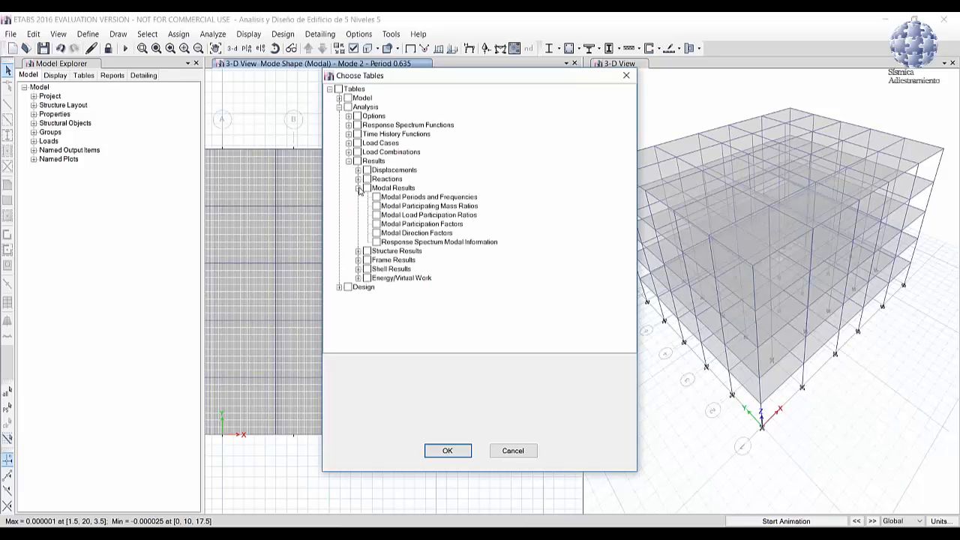
pyautogui.click(358, 251)
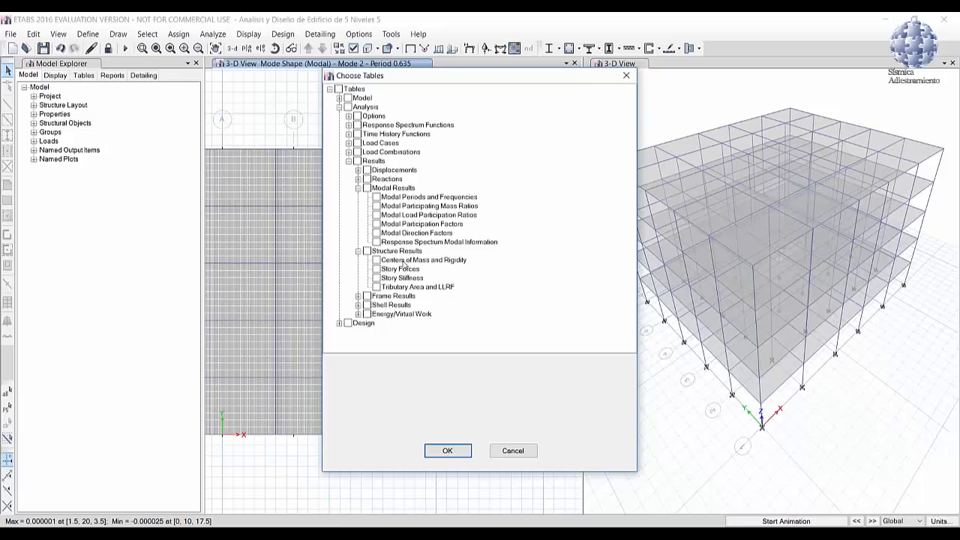
pyautogui.click(377, 260)
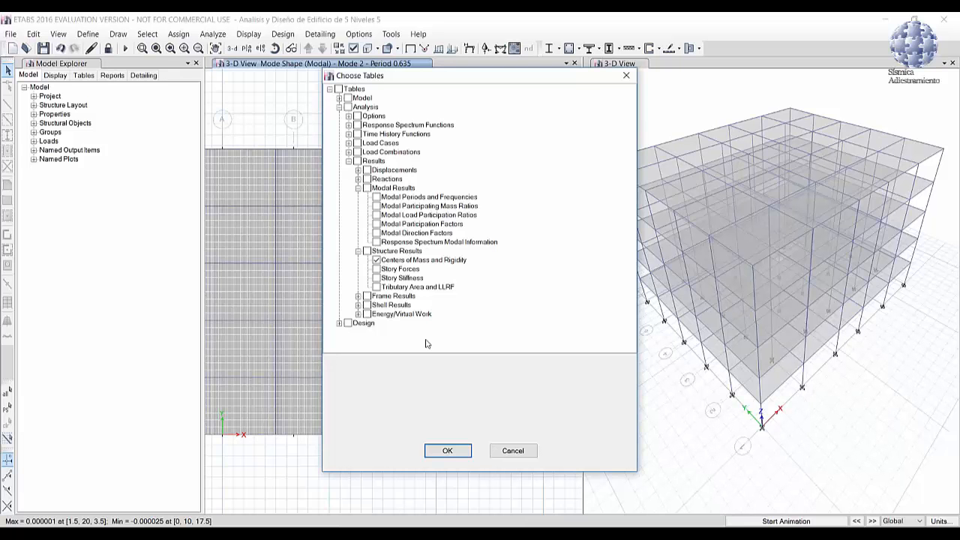
pyautogui.click(448, 450)
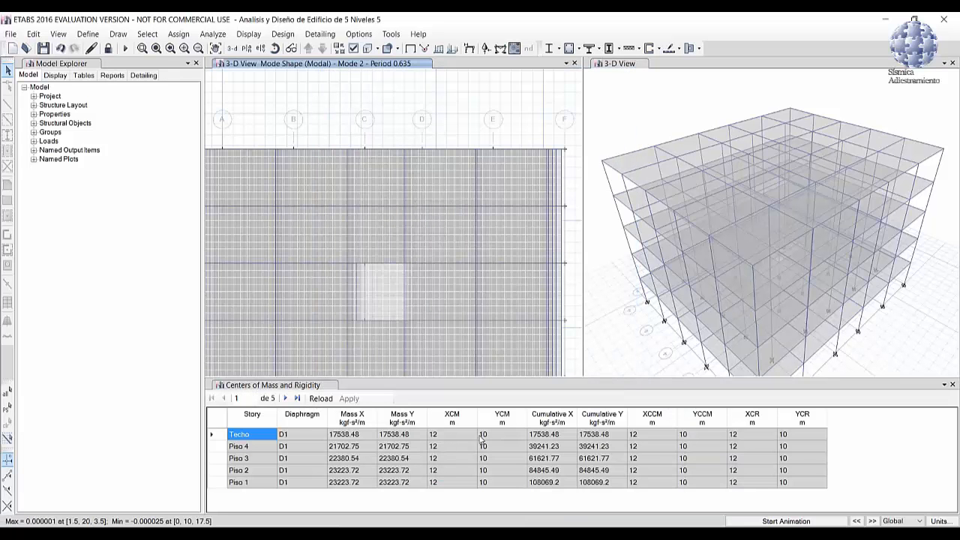